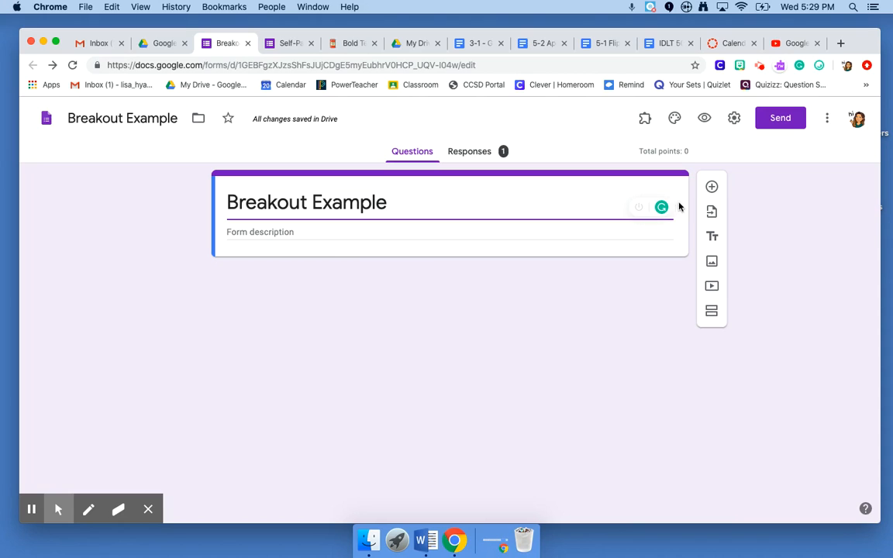
Step: Add a required short-answer question titled "5 letter word" to the form
click(713, 188)
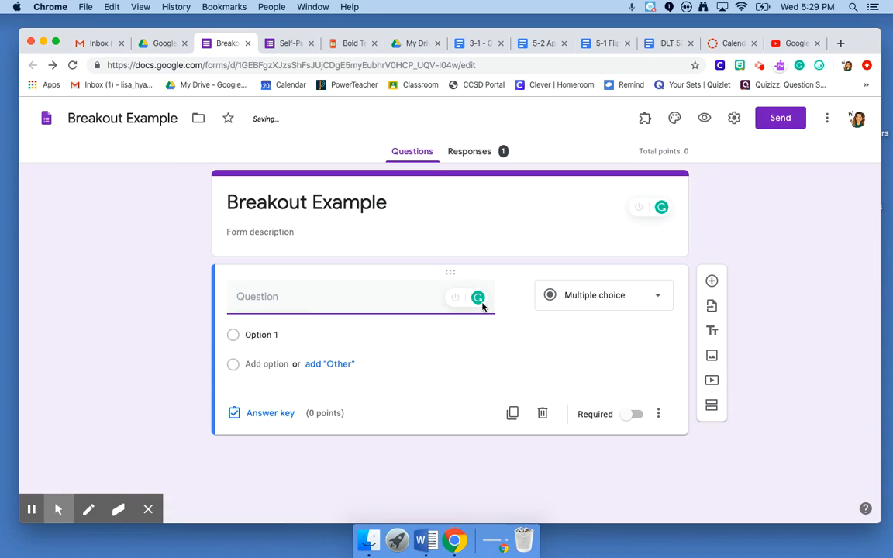
click(419, 303)
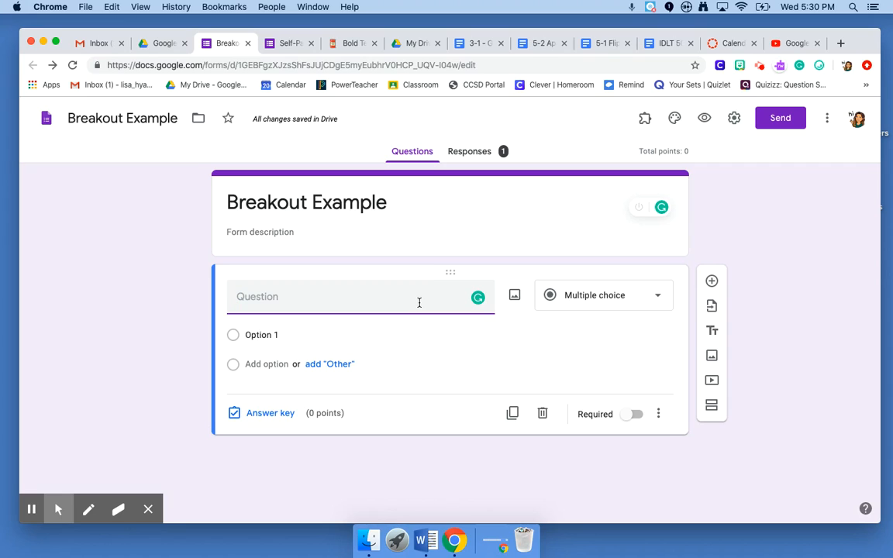
text(5 letter word)
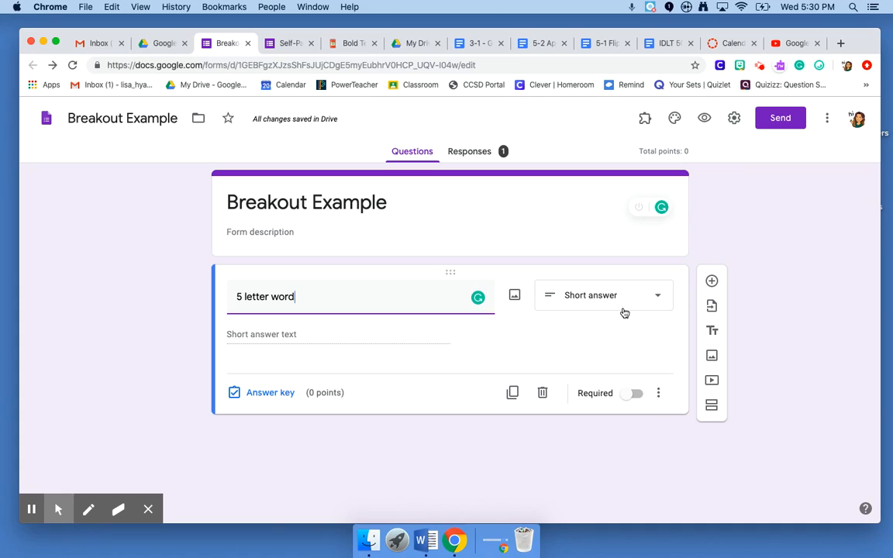
click(634, 395)
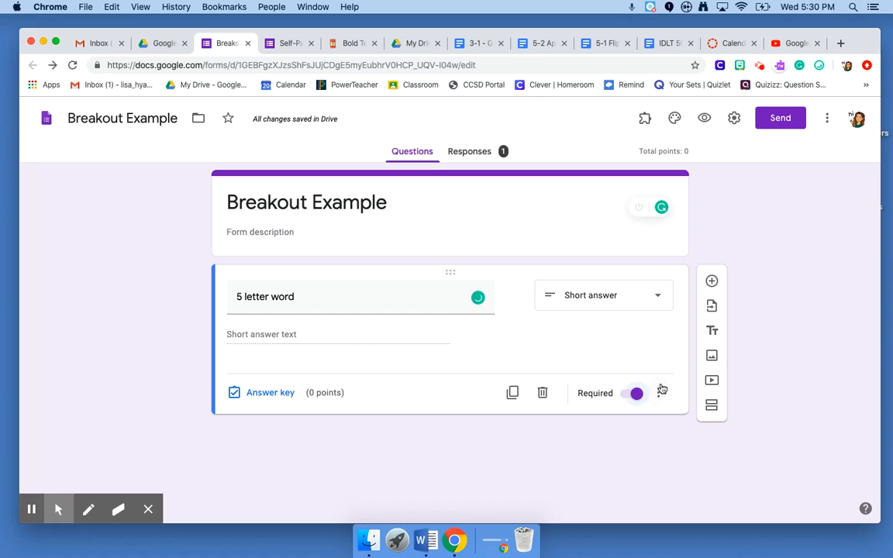
Step: Show the description and response validation for the "5 letter word" question, and enter "ALL CAPS" as its description
click(658, 395)
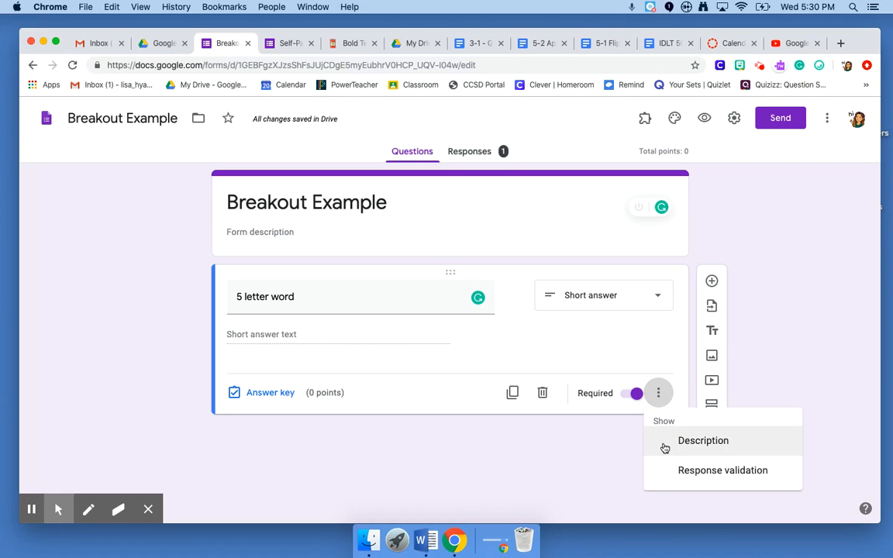
click(665, 449)
click(660, 422)
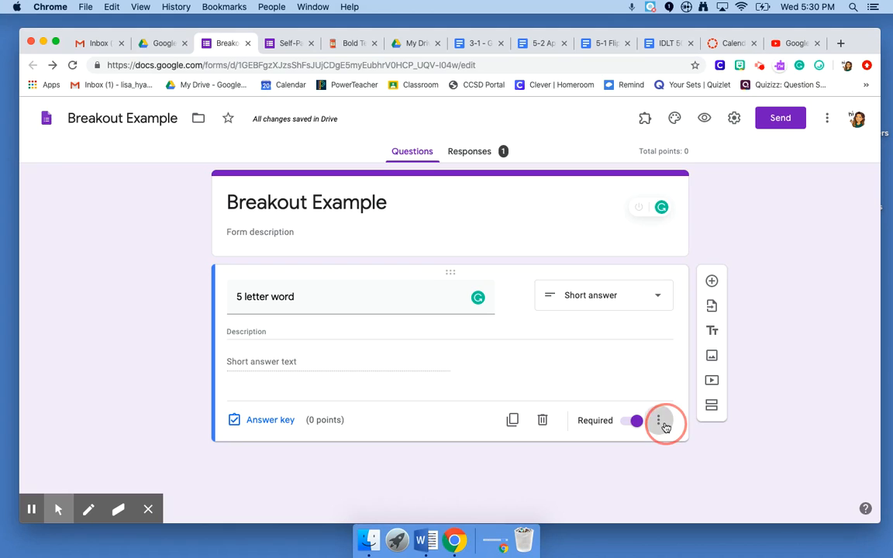
click(675, 494)
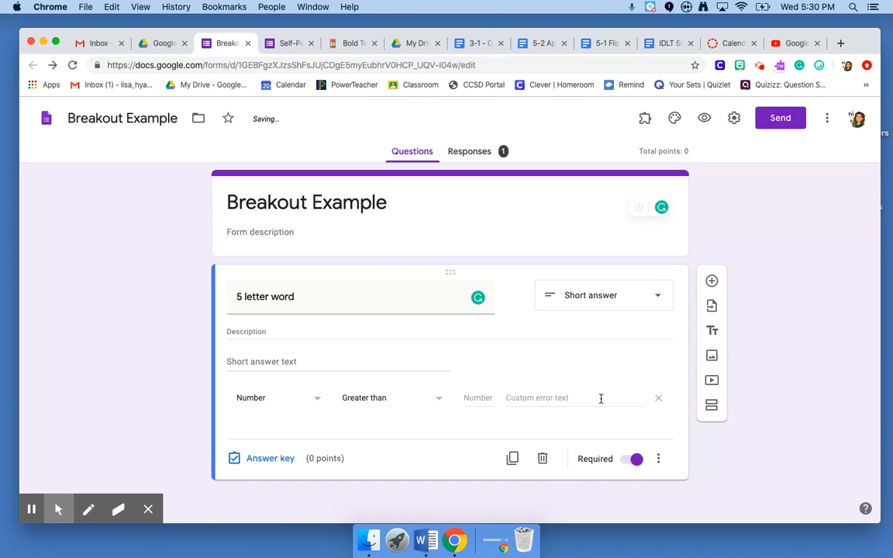
click(279, 333)
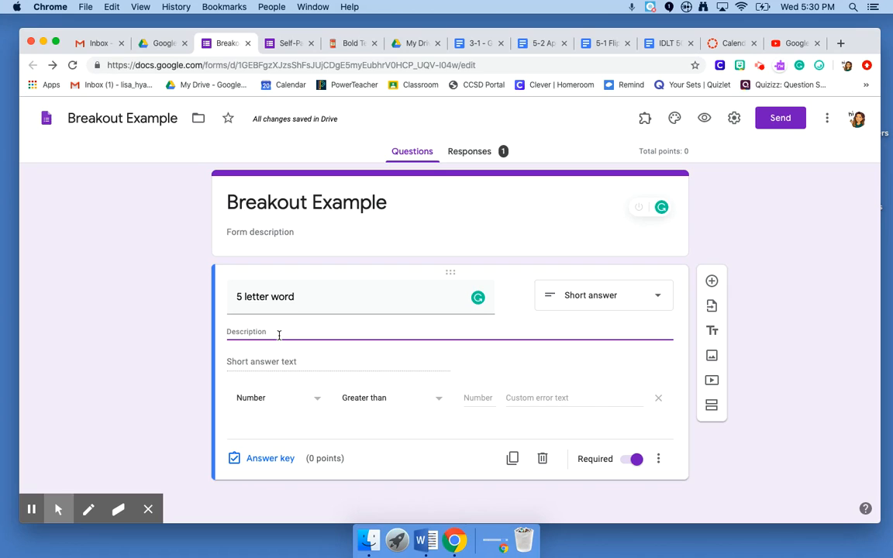
text(ALL CAPS)
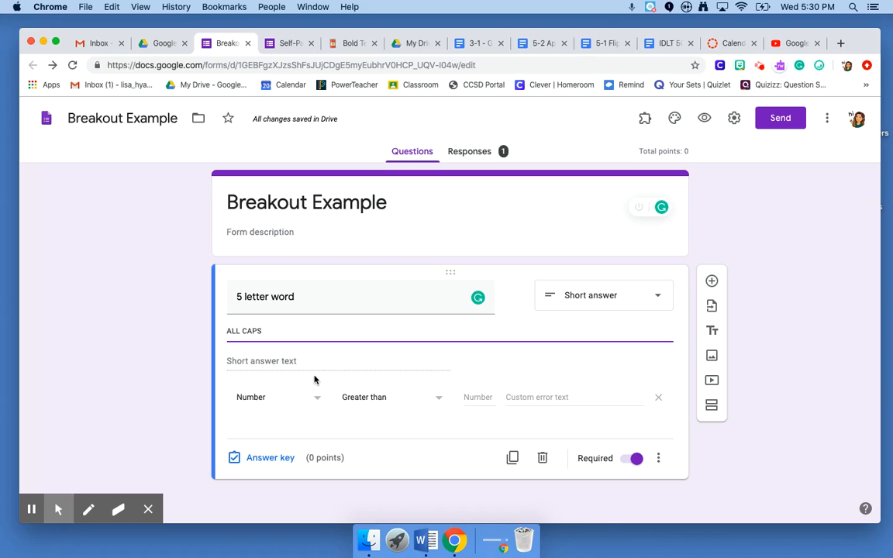
Step: Set the "5 letter word" question's response validation to text that contains "HORSE"
click(305, 400)
click(285, 433)
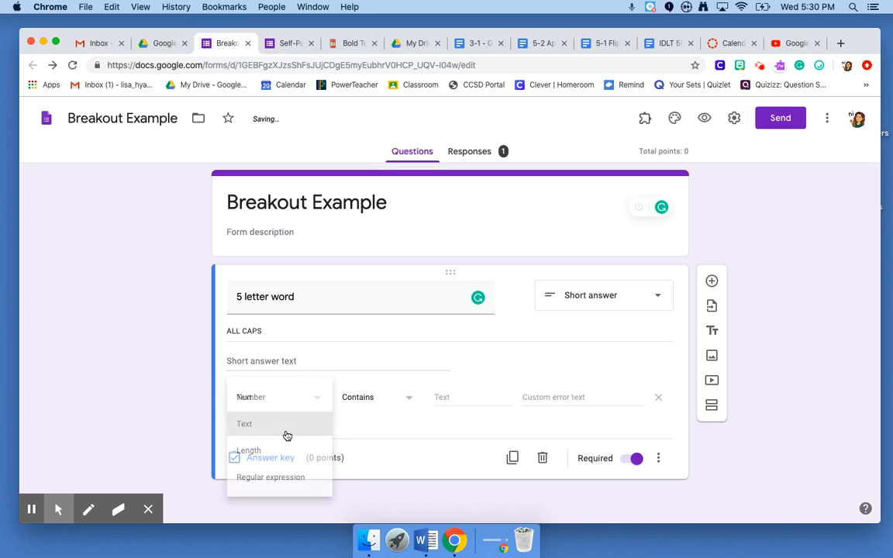
click(404, 403)
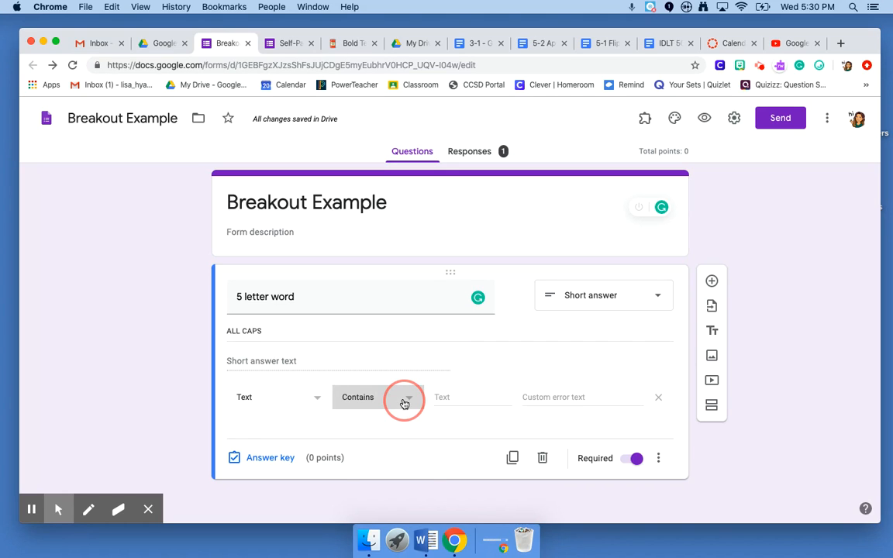
click(404, 397)
click(467, 397)
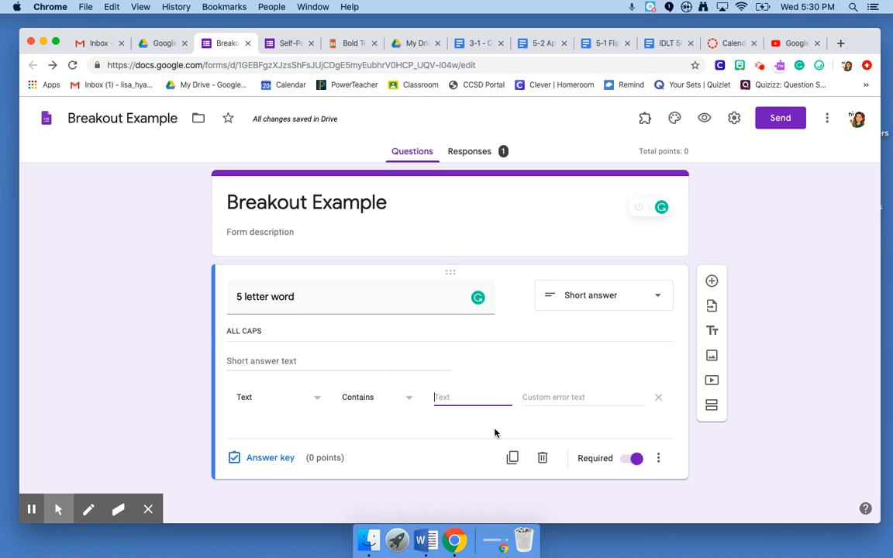
text(HORSE)
Step: Enter "Try again! Hint: look behind the gate." as the custom error text of the "5 letter word" question
click(567, 399)
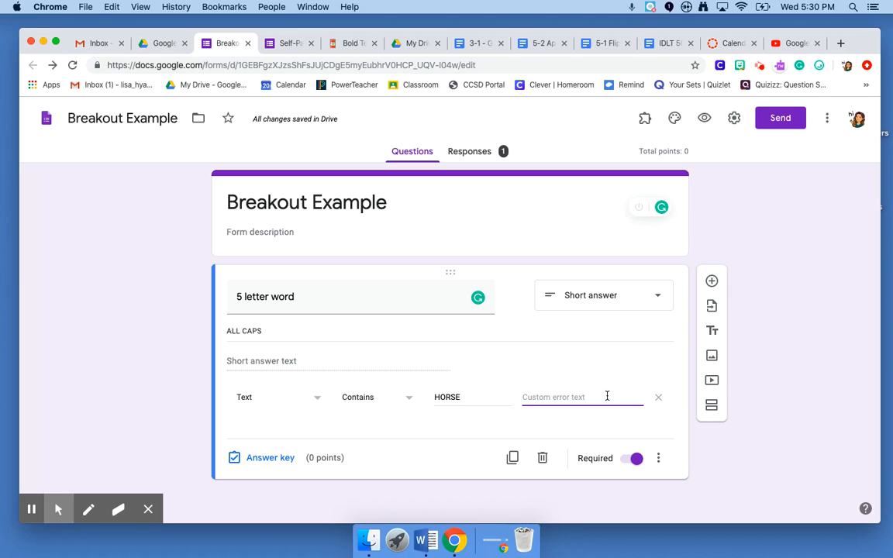
text(Try again!)
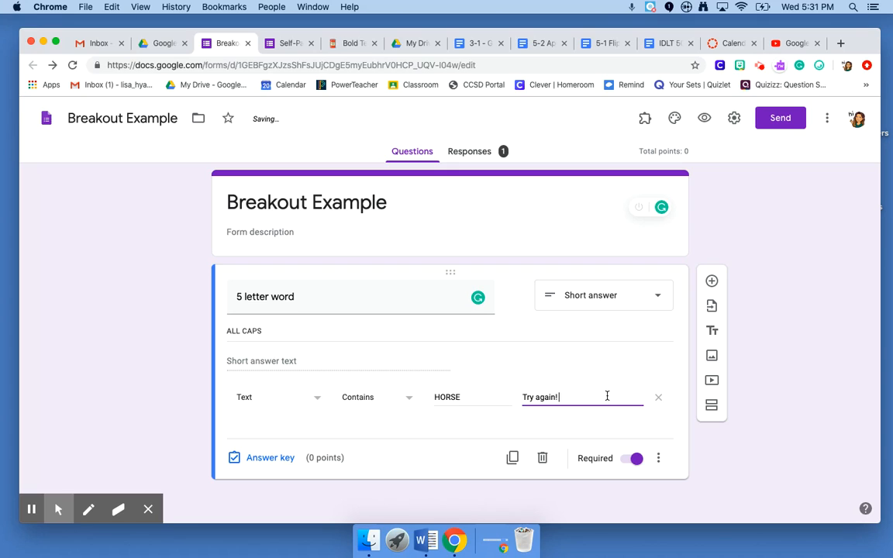
text( Hi)
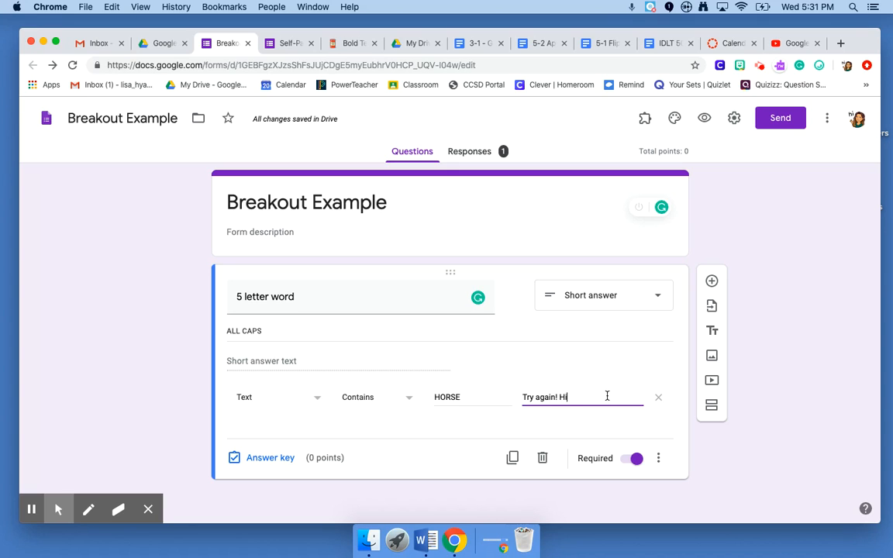
text(nt: look)
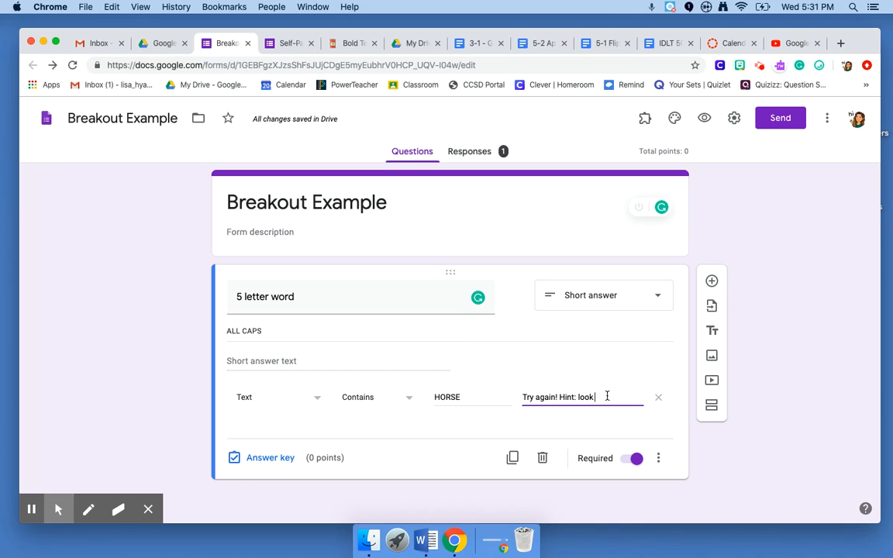
text( behind the gate.)
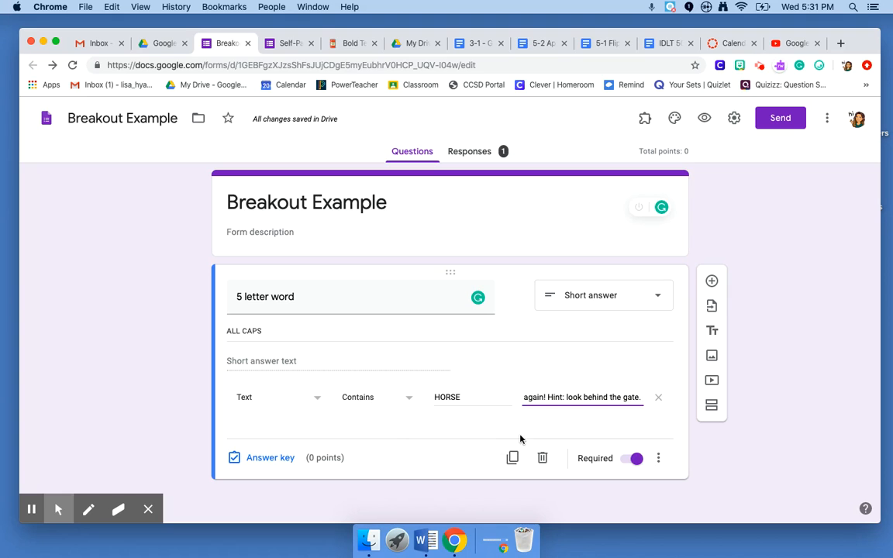
Step: Add a second required short-answer question titled "4 numbers" below the "5 letter word" question
click(712, 286)
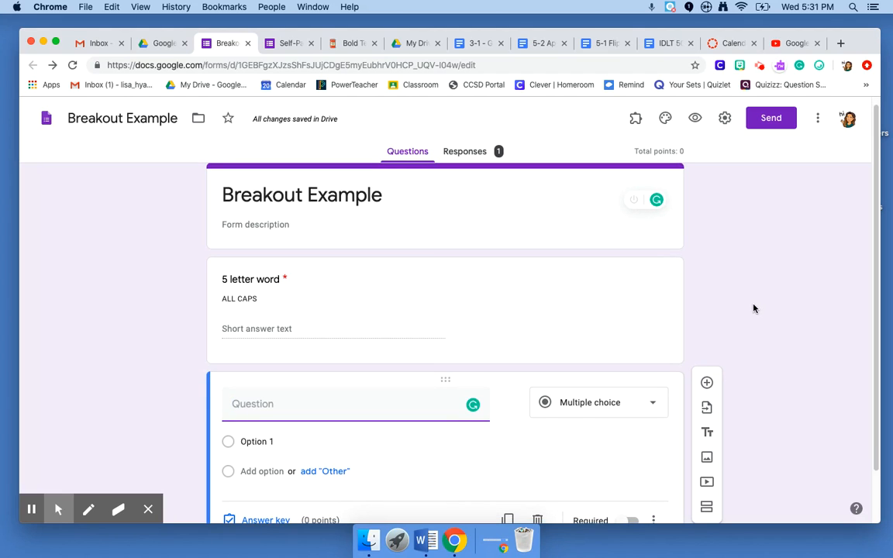
text(4)
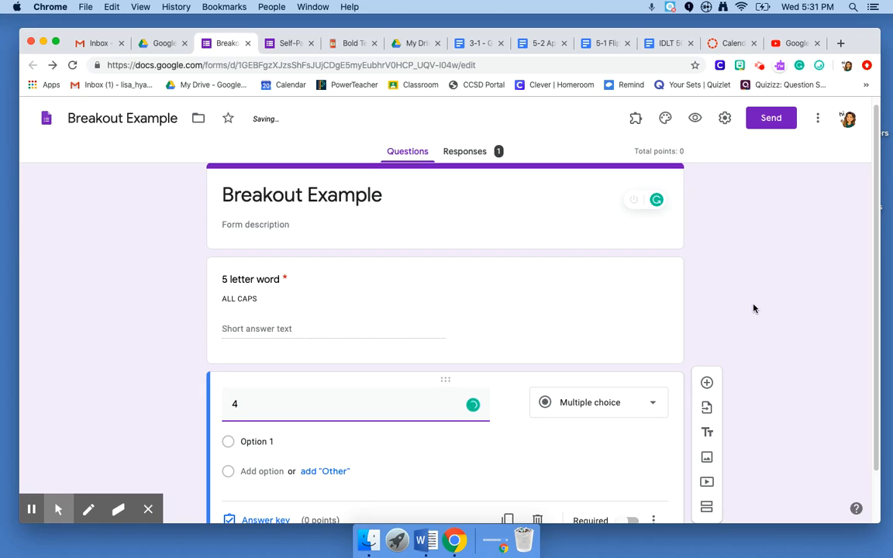
text( numbers)
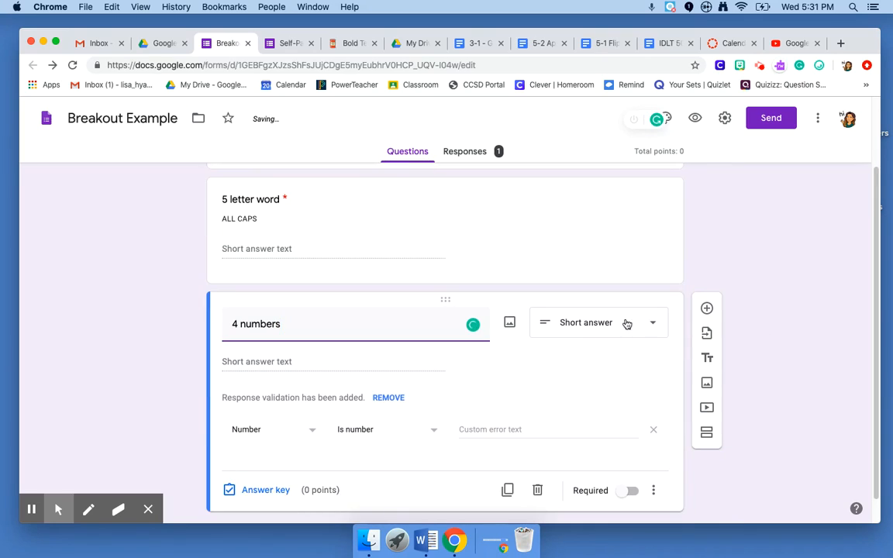
click(633, 462)
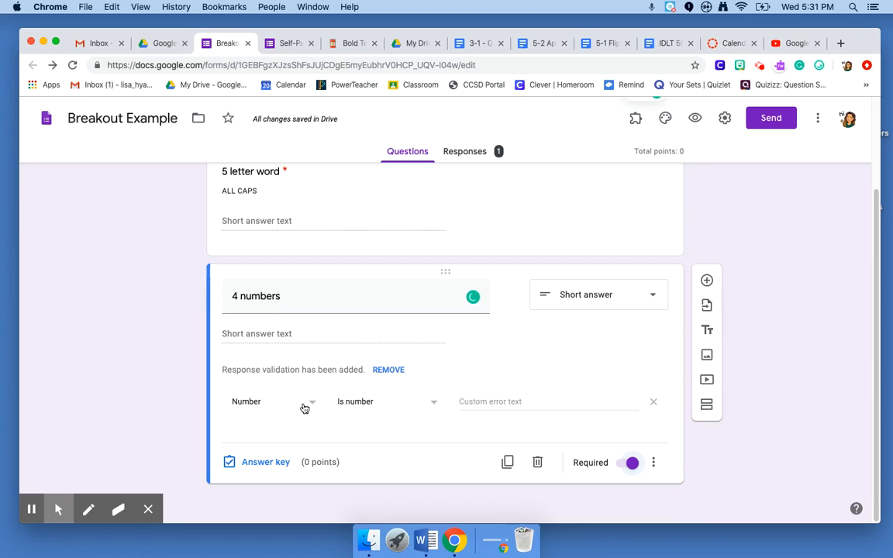
Step: Set the "4 numbers" question's response validation to a number equal to 1976
click(368, 409)
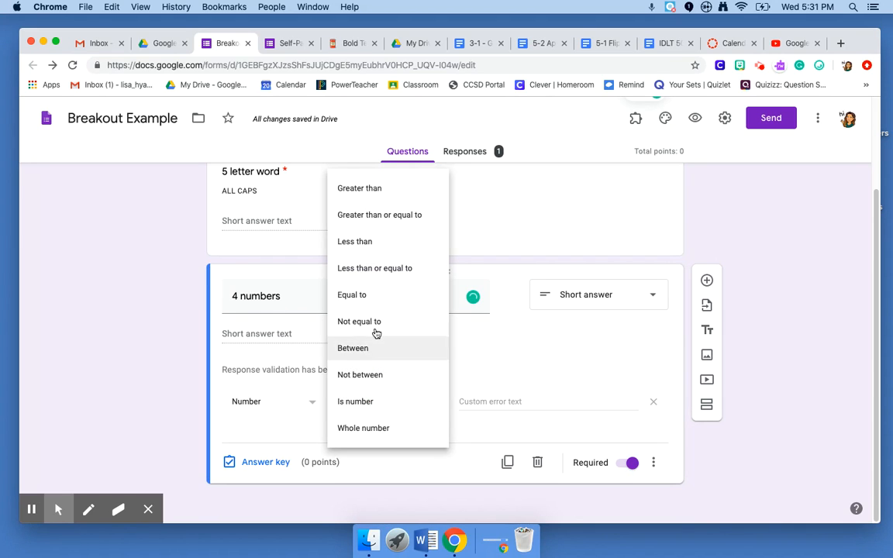
click(374, 296)
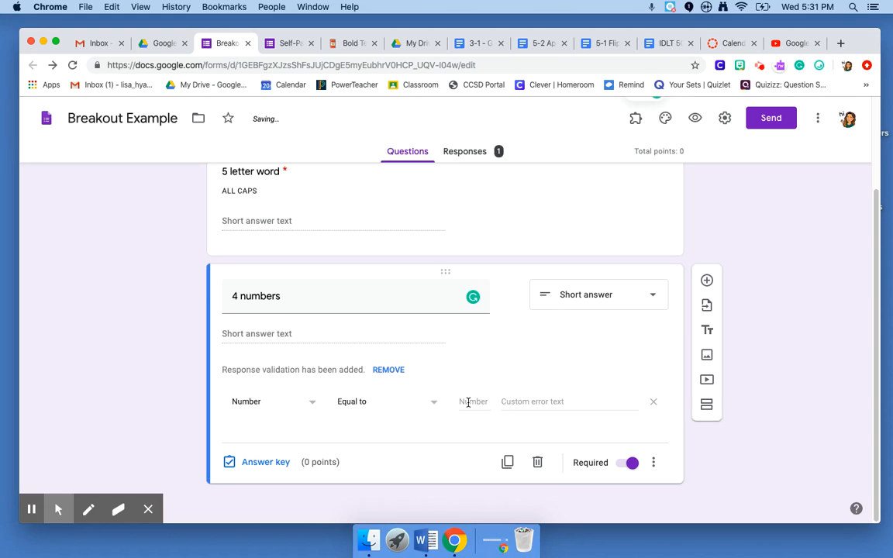
click(468, 402)
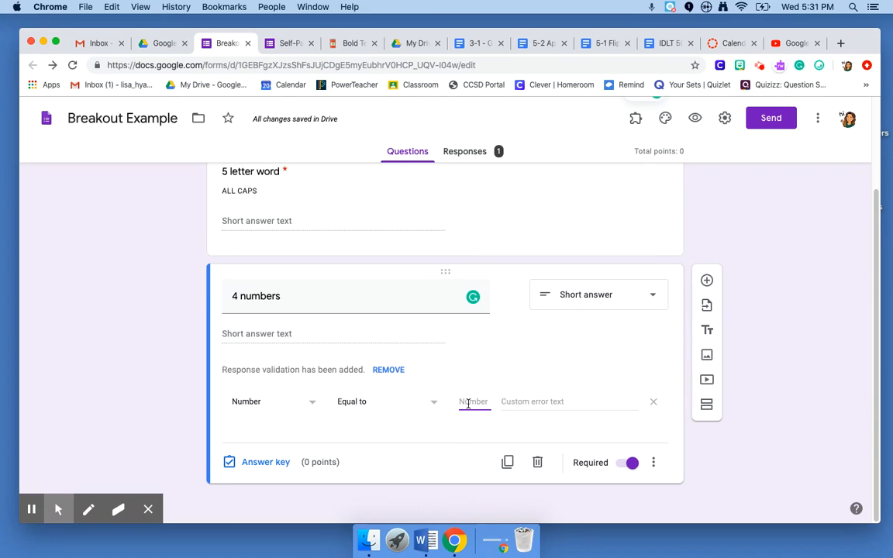
text(1)
key(BackSpace)
text(1976)
Step: Enter "Try again! Hint: year" as the custom error text of the "4 numbers" question
click(533, 403)
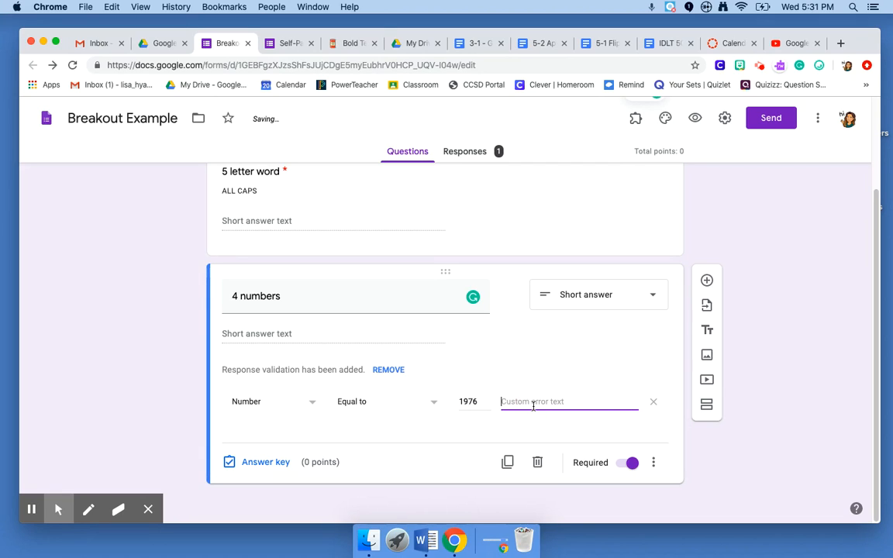
text(Try)
text(again! Hint: year)
click(652, 463)
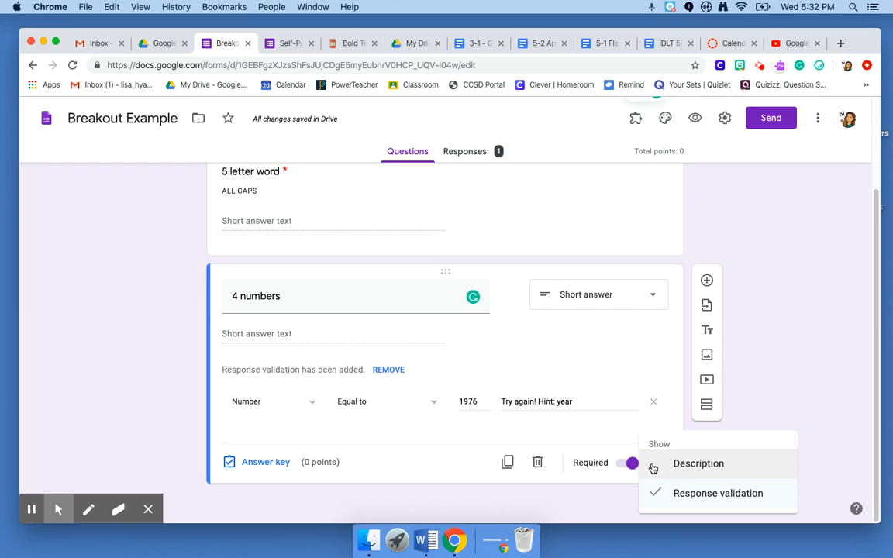
click(618, 429)
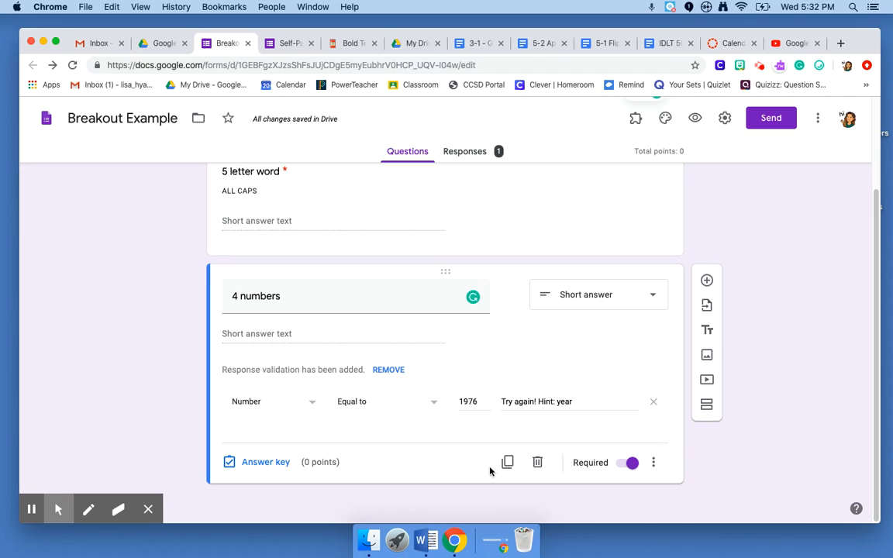
Step: Look at the available image sources for inserting a picture at the "5 letter word" question, without inserting one
scroll(485, 436, up, 3)
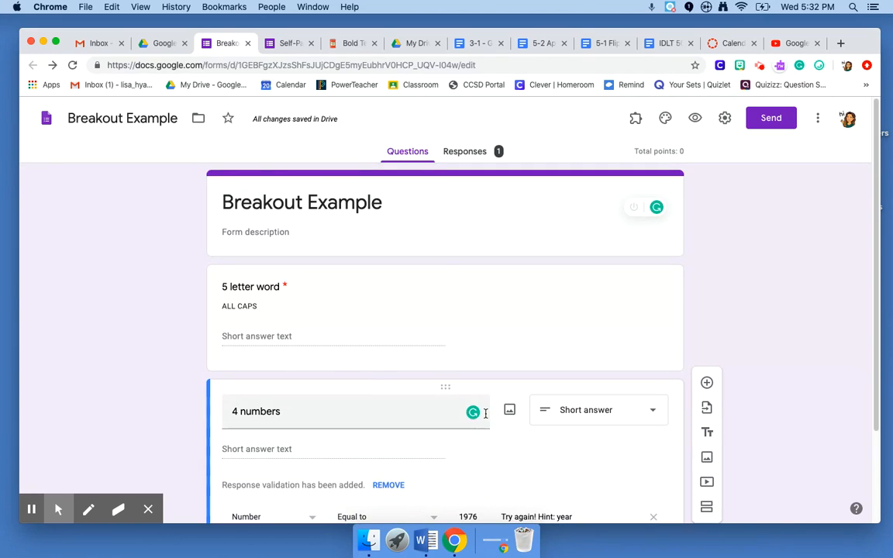
scroll(485, 412, down, 3)
scroll(530, 374, up, 3)
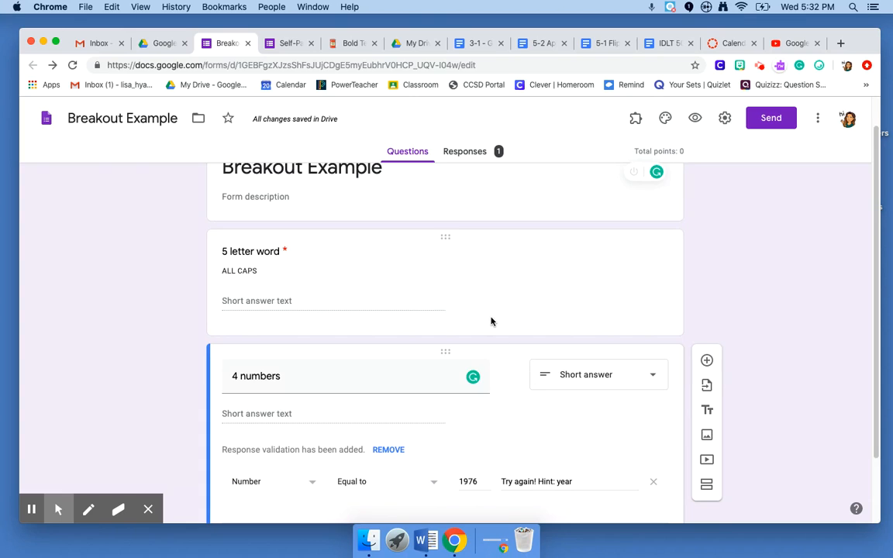
click(479, 271)
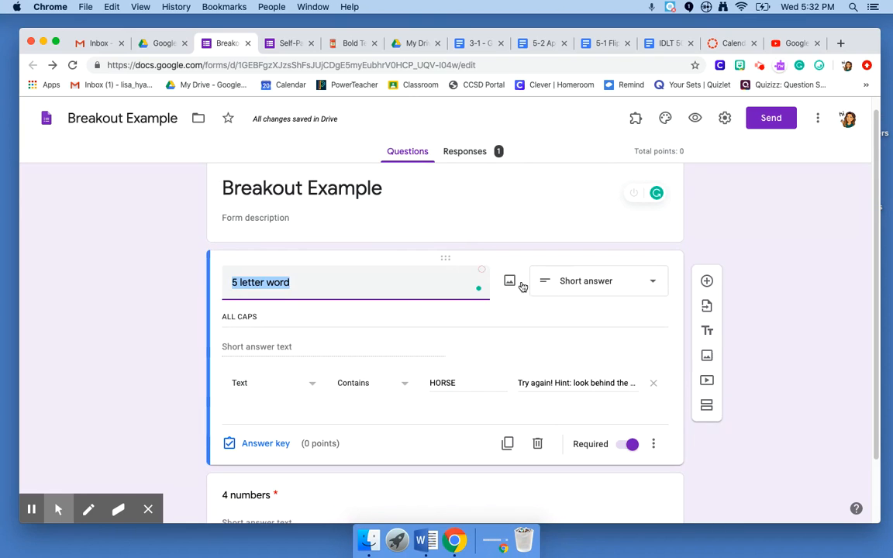
click(704, 341)
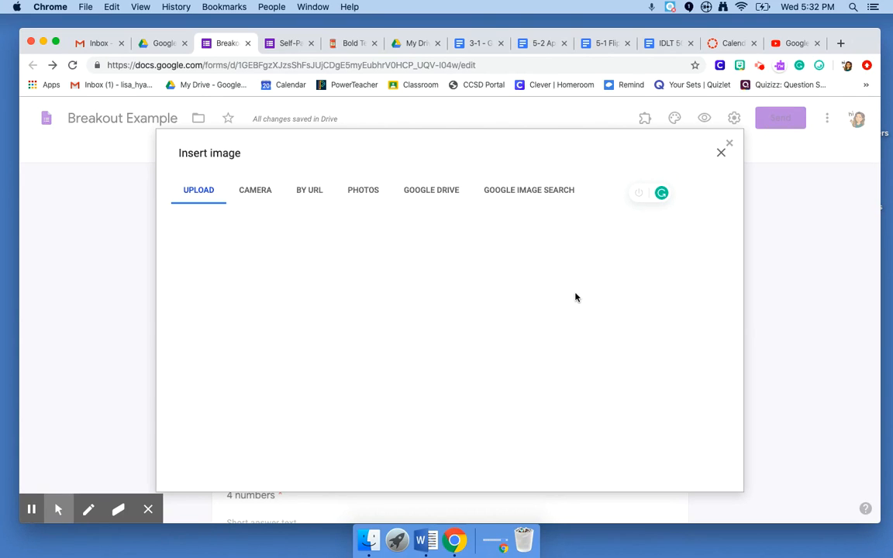
click(726, 146)
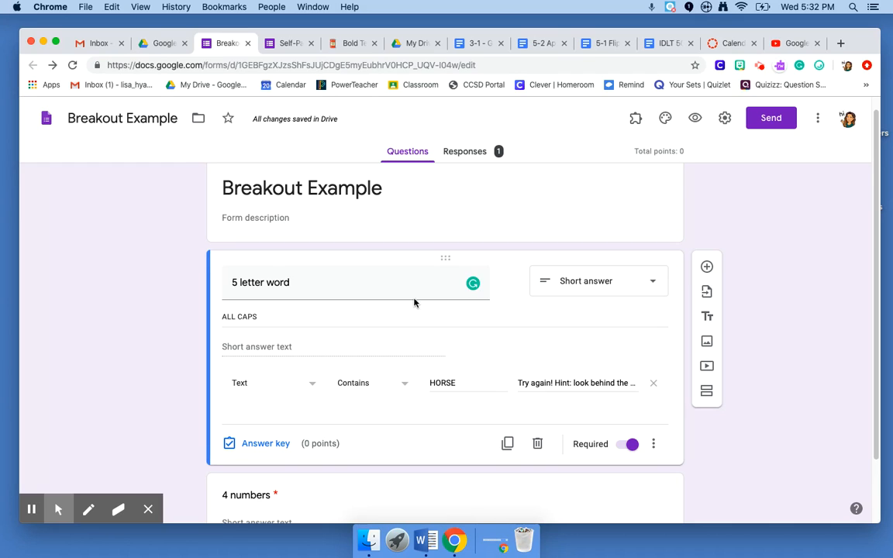
Step: Review the validation settings of the "5 letter word" and "4 numbers" questions in the form
scroll(444, 347, down, 2)
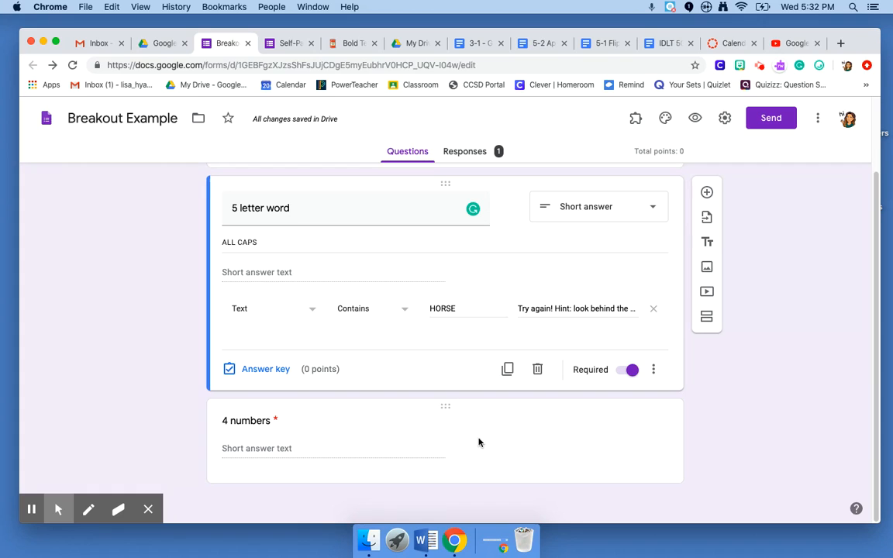
scroll(477, 442, up, 2)
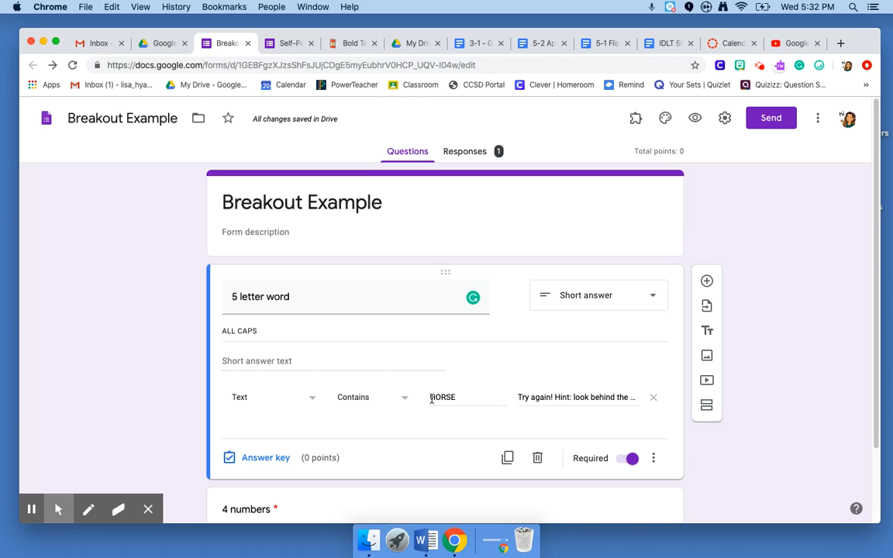
scroll(512, 396, down, 1)
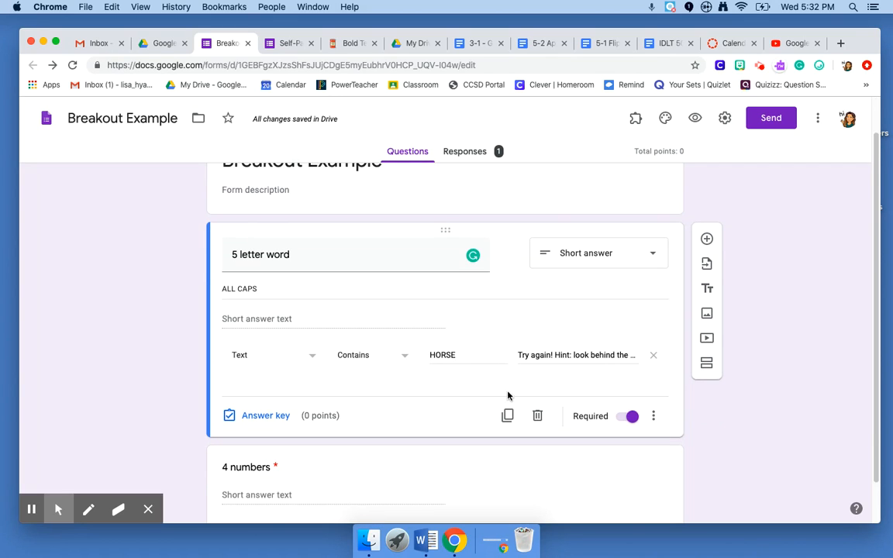
scroll(504, 379, down, 1)
click(492, 439)
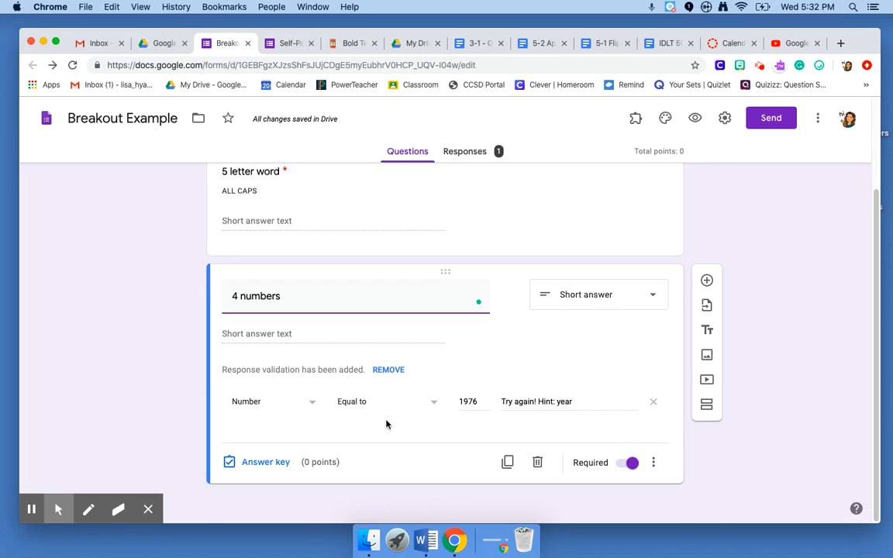
scroll(385, 419, up, 3)
scroll(385, 413, down, 2)
scroll(385, 411, up, 2)
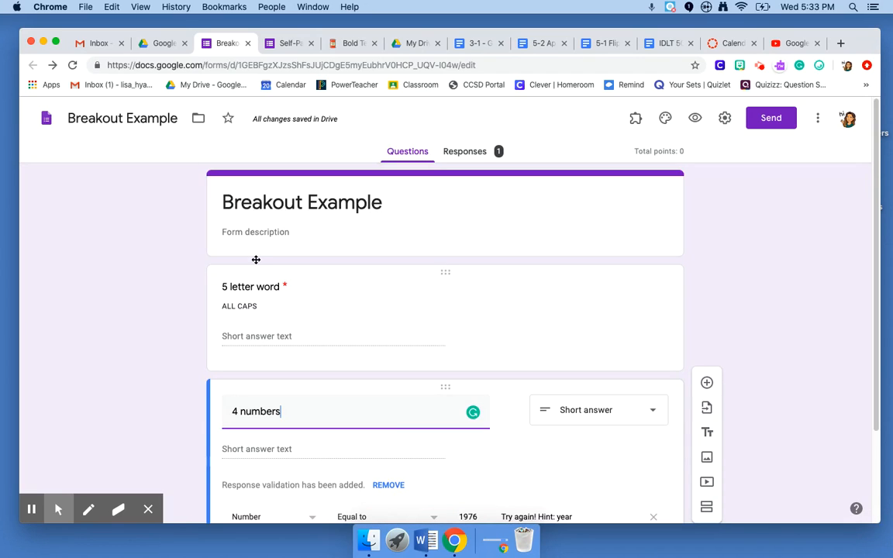